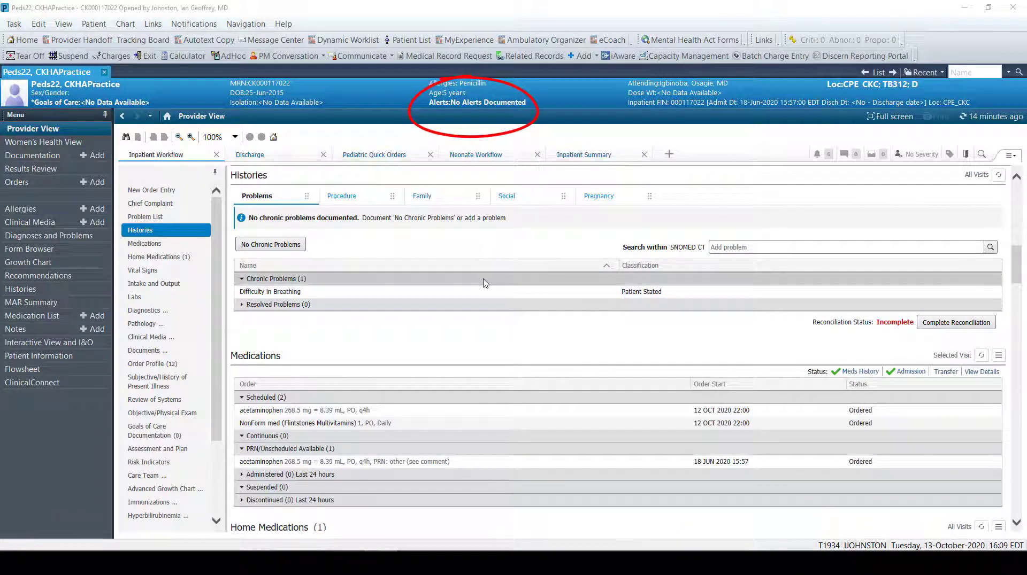
# Step: Review the Histories, Medications, Home Medications, Vital Signs and Labs sections of the patient's inpatient workflow
pyautogui.scroll(-2, 477, 329)
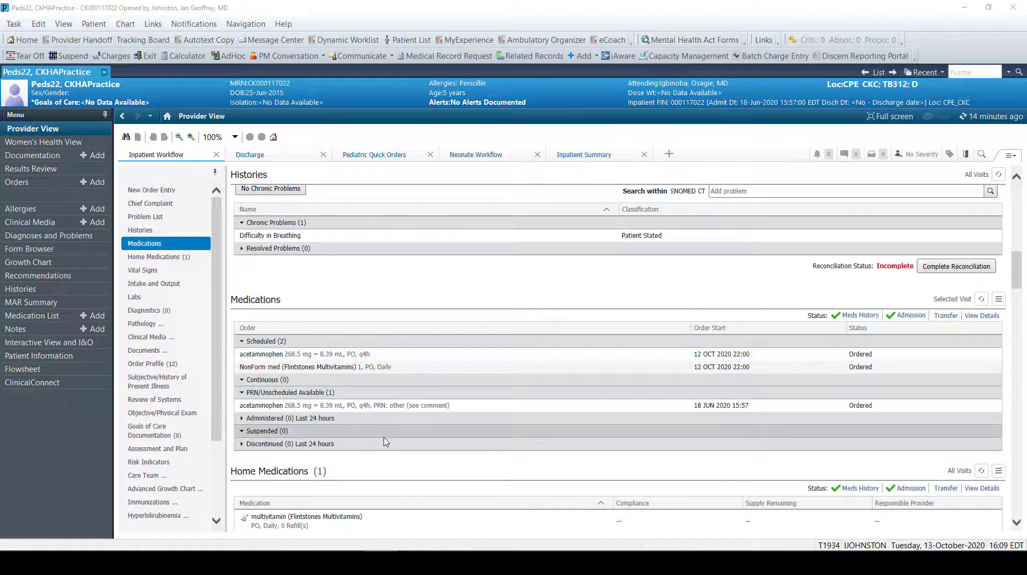
pyautogui.scroll(-5, 372, 389)
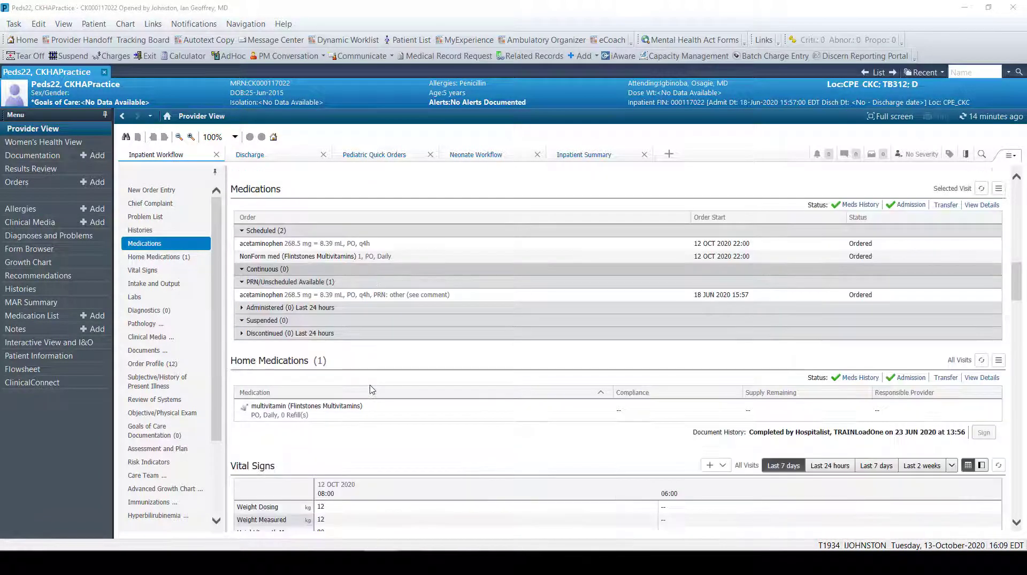
pyautogui.scroll(-5, 399, 415)
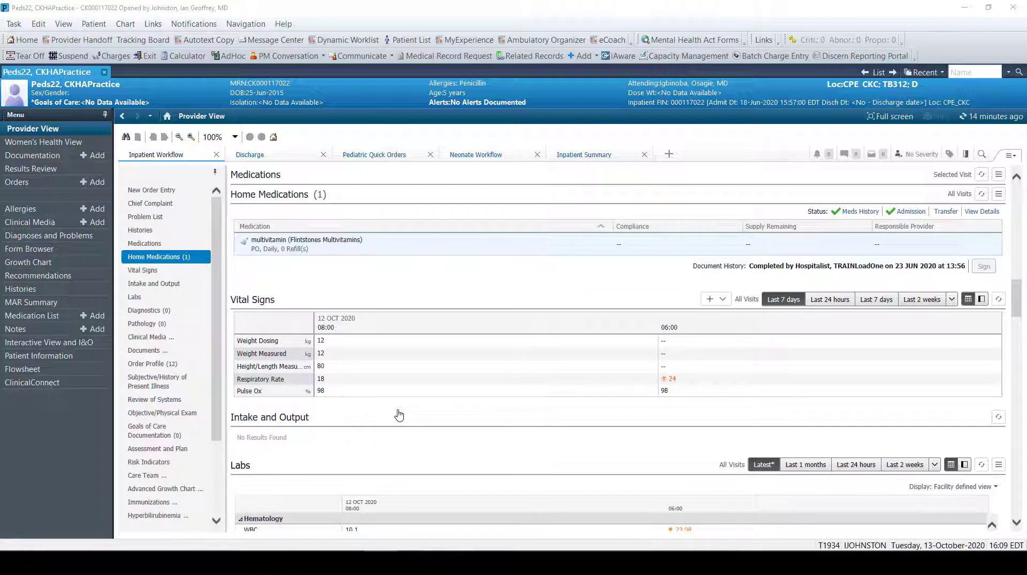
pyautogui.scroll(-3, 436, 399)
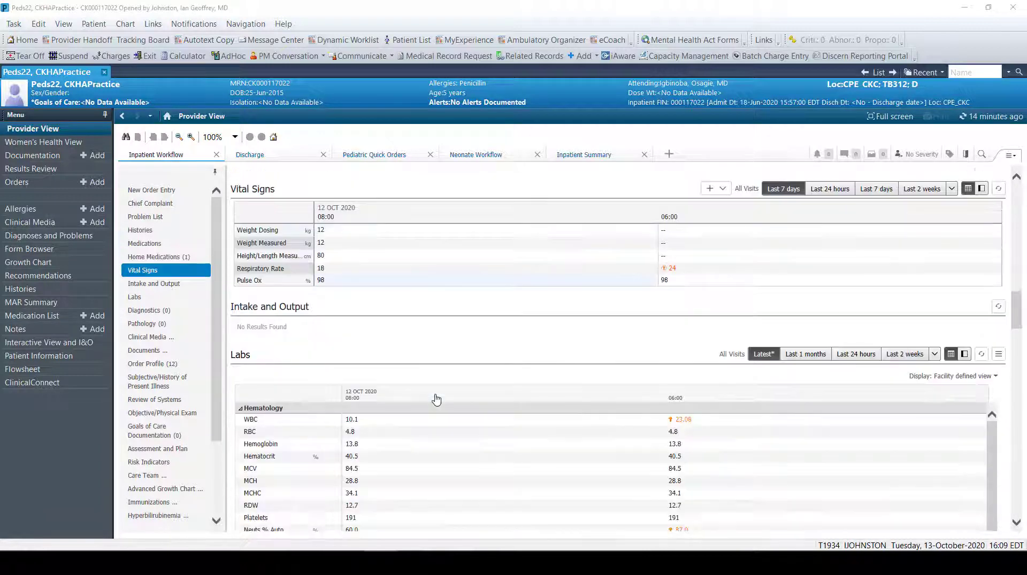
pyautogui.scroll(7, 419, 426)
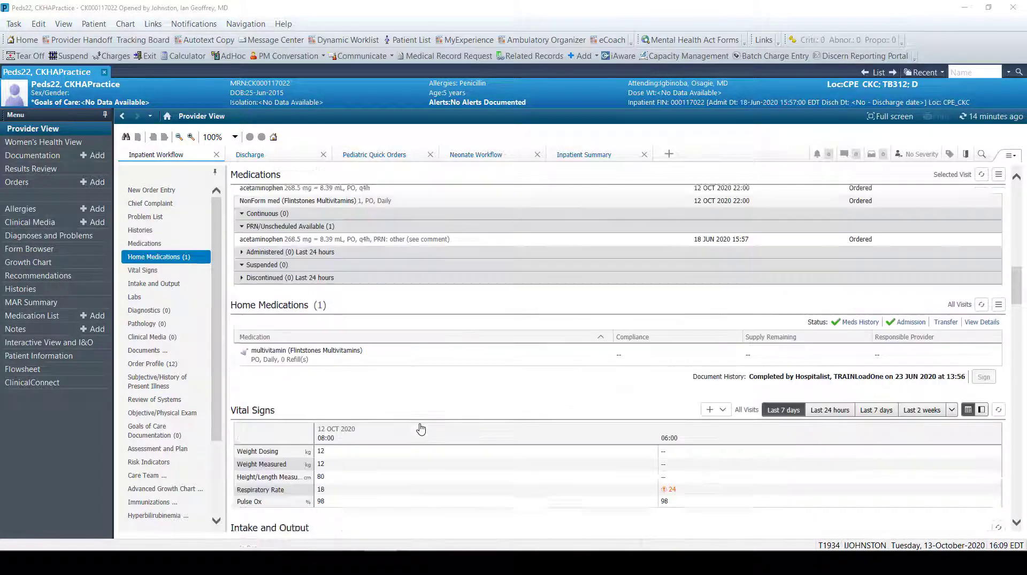
pyautogui.scroll(9, 421, 429)
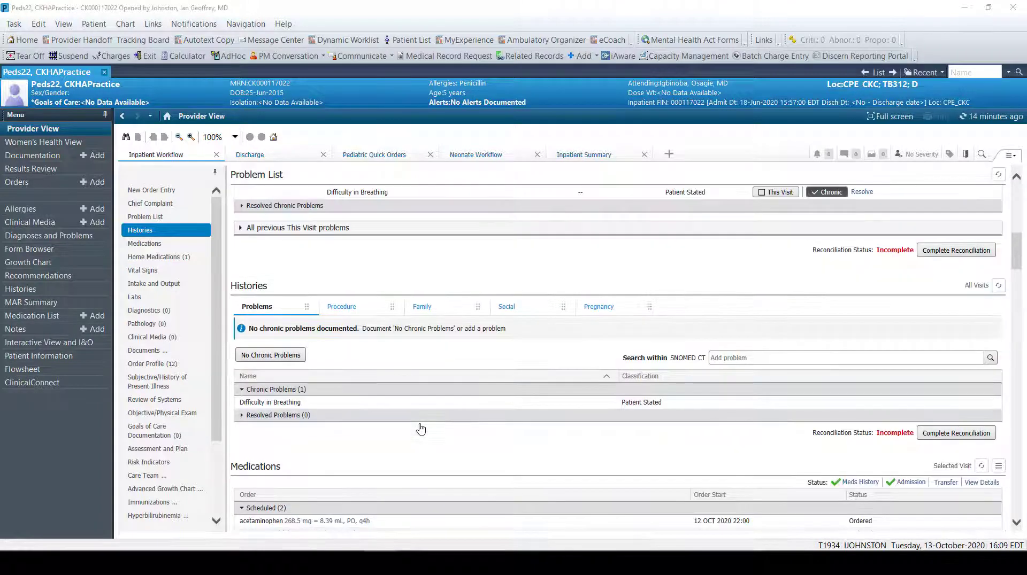
pyautogui.scroll(3, 421, 429)
pyautogui.scroll(1, 421, 429)
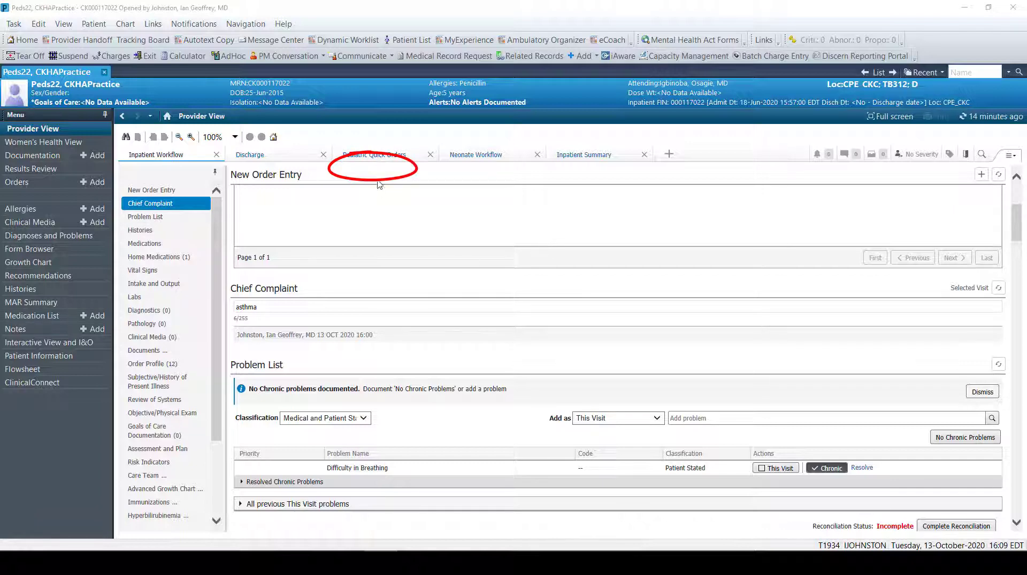
# Step: Show the Pediatric Quick Orders and expand the list of IV antibiotics under Medications
pyautogui.click(381, 158)
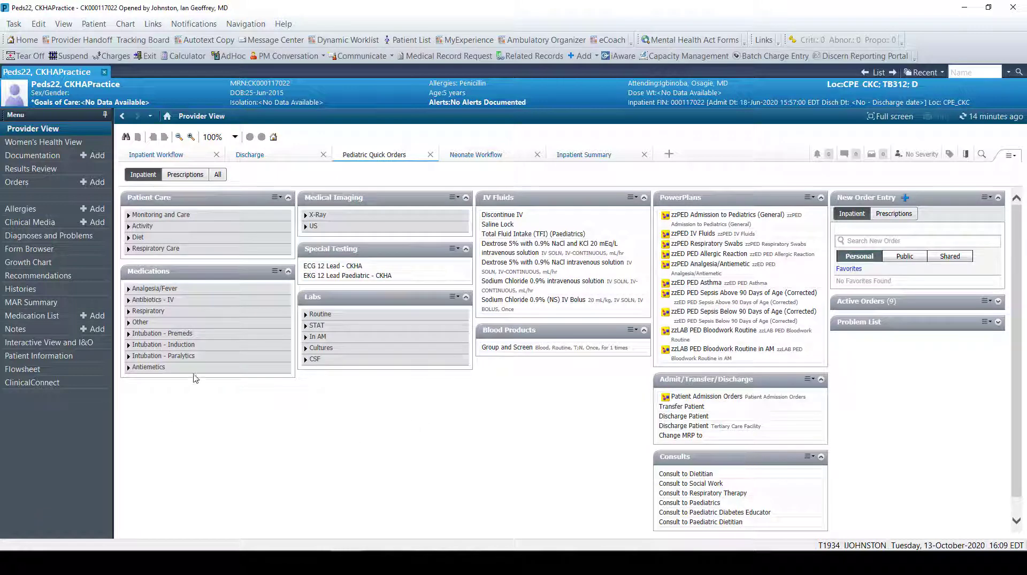
pyautogui.click(136, 300)
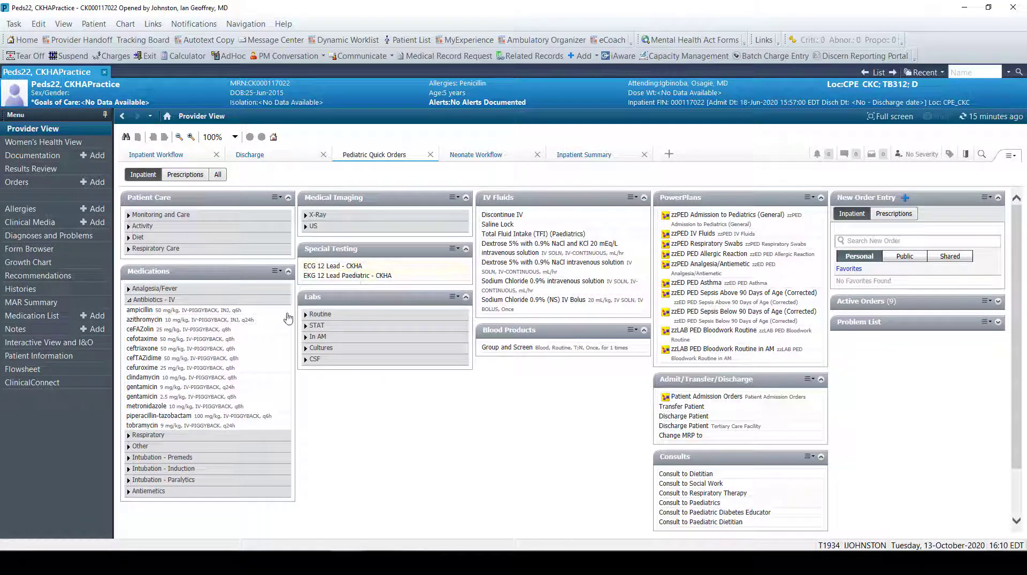
# Step: From the Inpatient Workflow's New Order Entry, find ceftriaxone and add it with the order sentence 50 mg/kg, IV-PIGGYBACK, INJ, Daily for 7 day
pyautogui.click(158, 156)
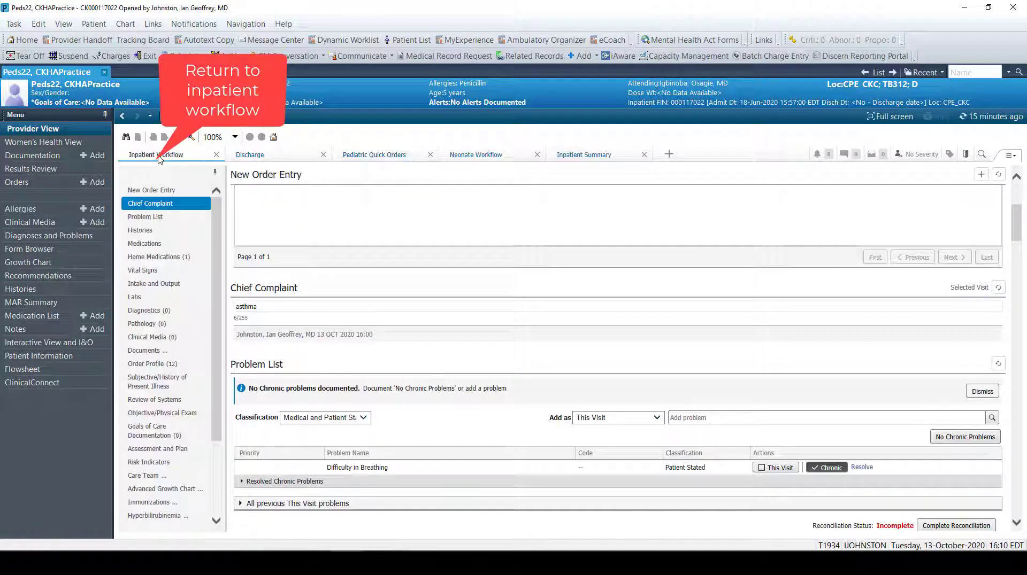
pyautogui.click(159, 192)
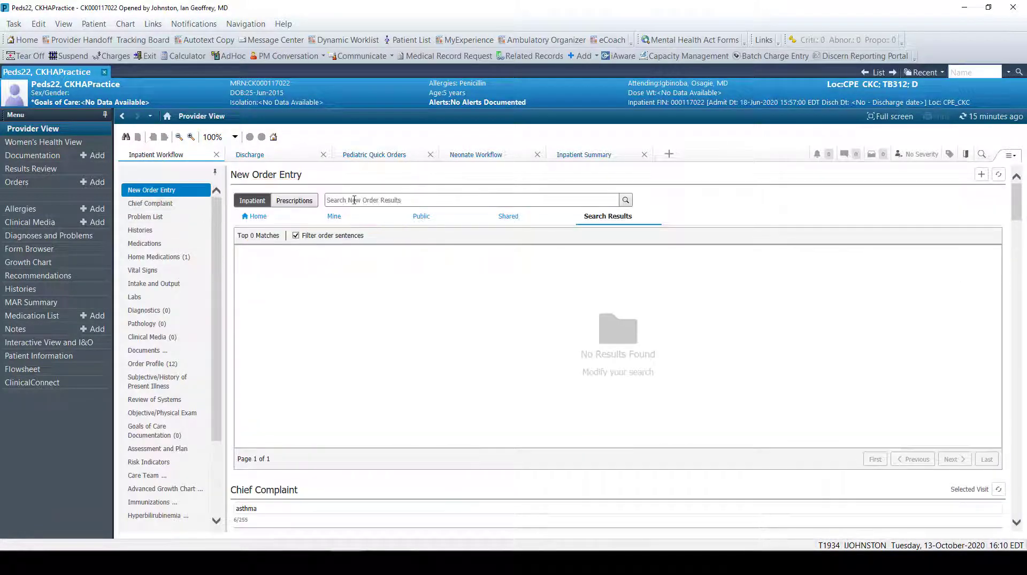
pyautogui.click(354, 200)
pyautogui.write('ceftr')
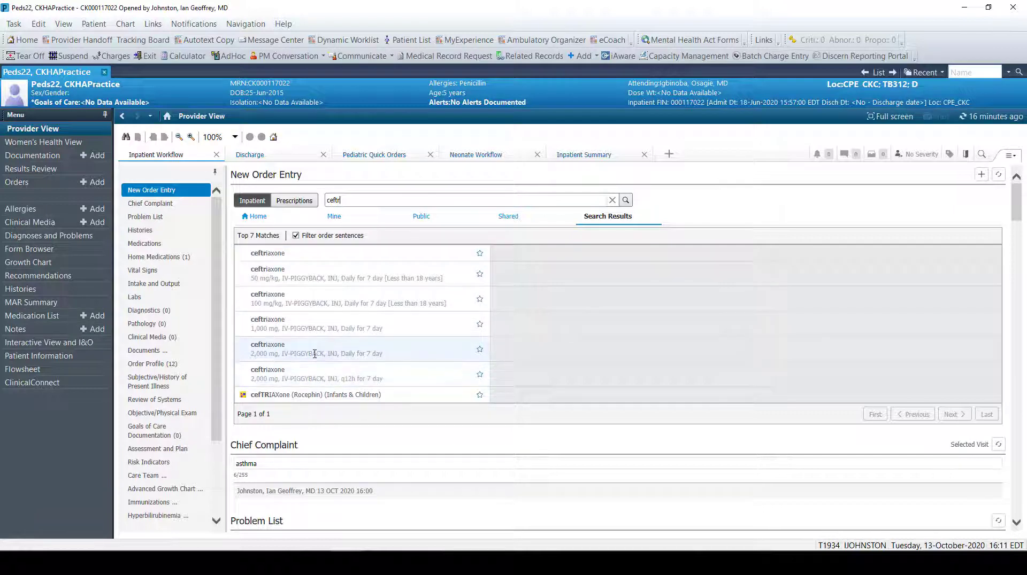
pyautogui.click(271, 254)
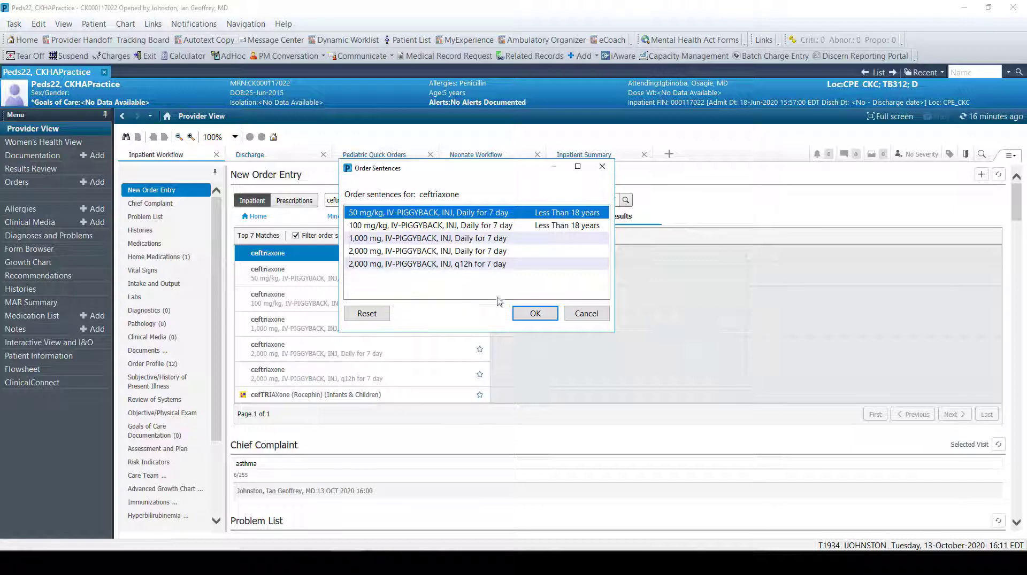
pyautogui.click(534, 314)
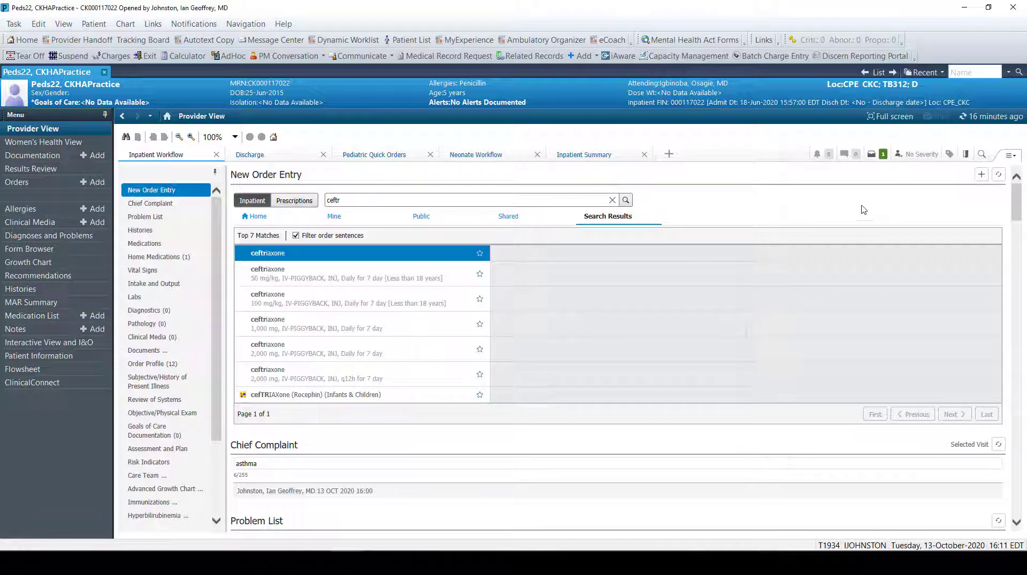
# Step: Open the pending ceftriaxone order for modification and enlarge its details area so the order fields can be edited
pyautogui.click(872, 155)
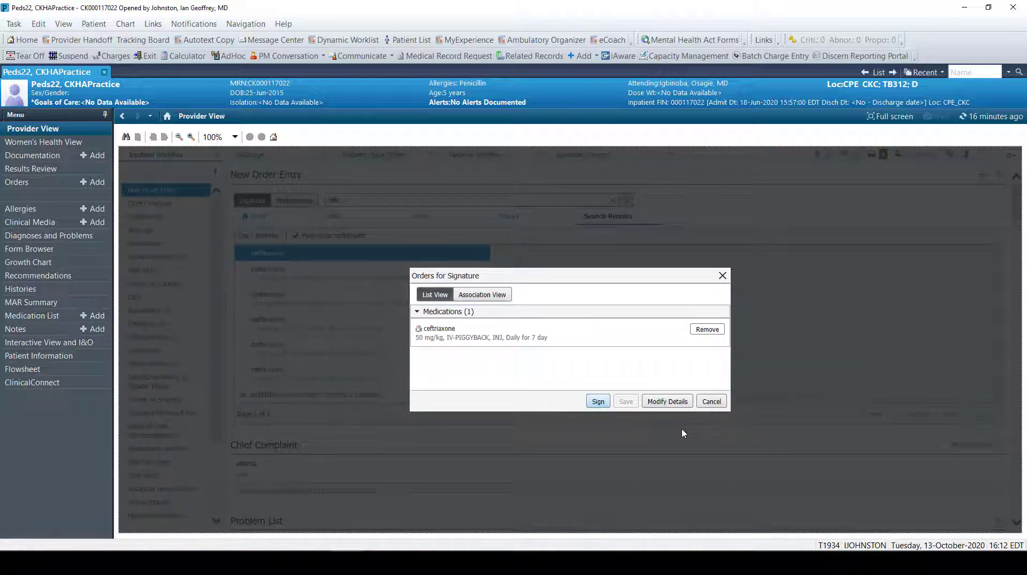
pyautogui.click(668, 401)
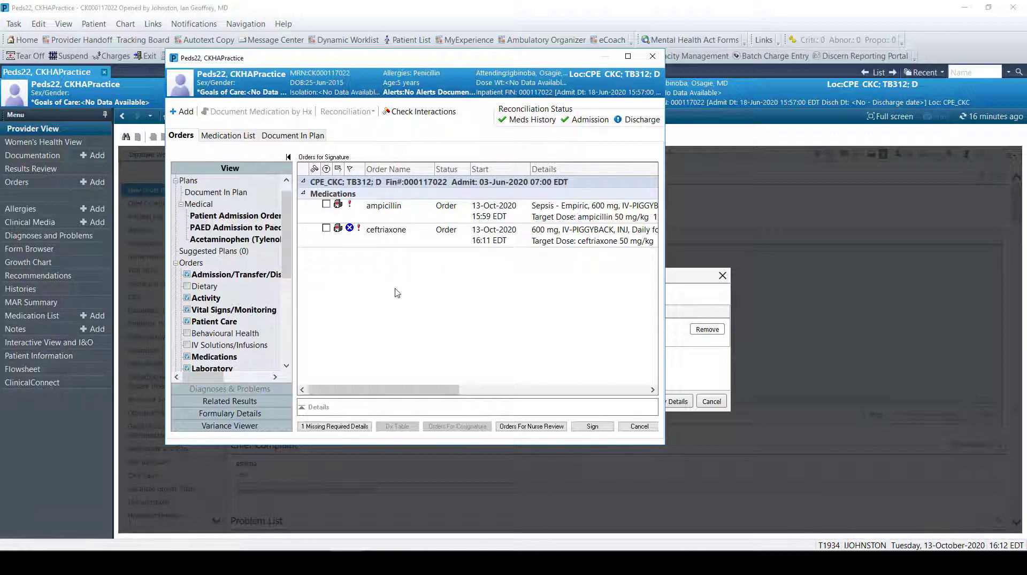
pyautogui.click(375, 234)
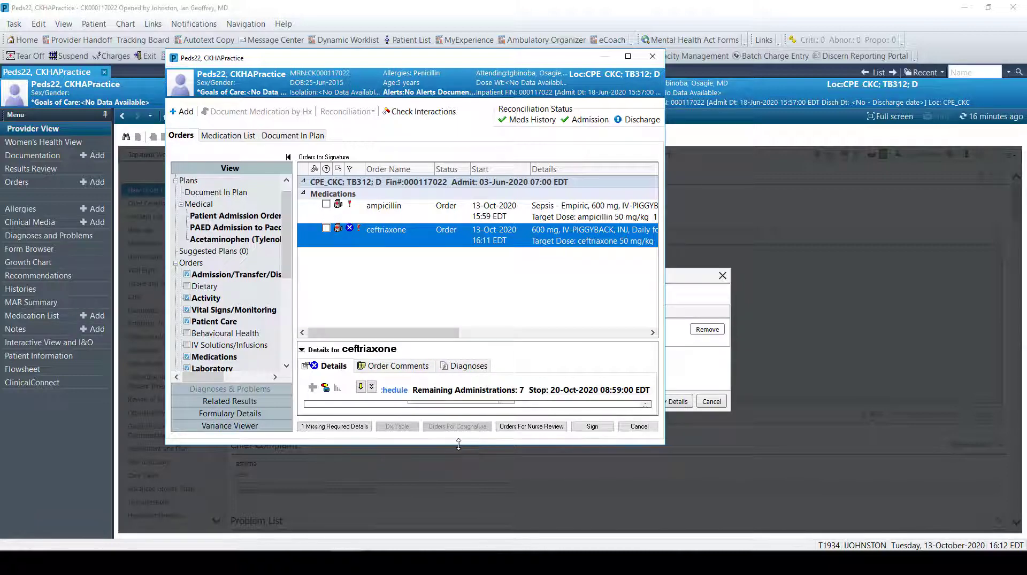
pyautogui.moveTo(458, 445); pyautogui.dragTo(466, 522)
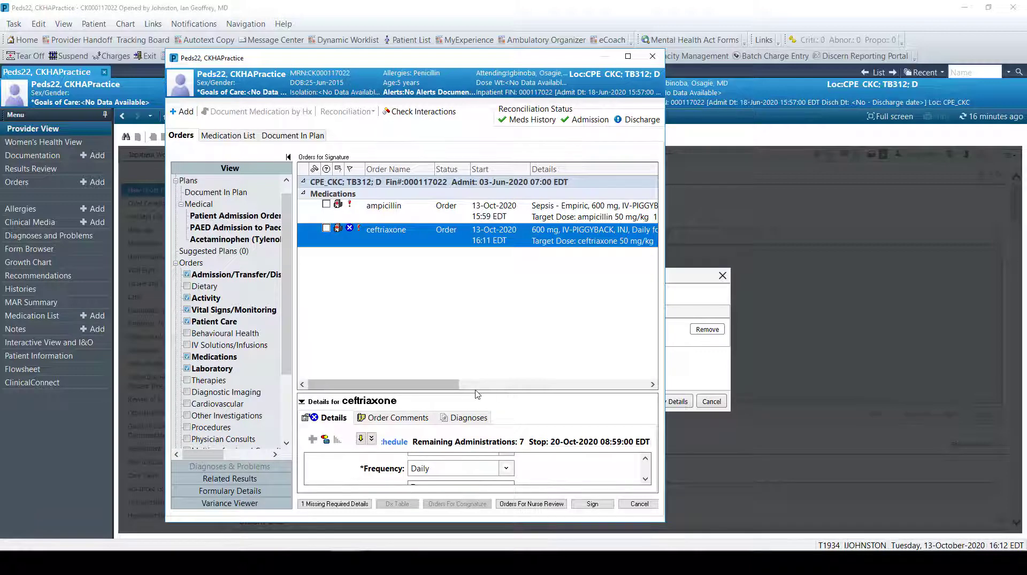
pyautogui.moveTo(473, 376); pyautogui.dragTo(479, 269)
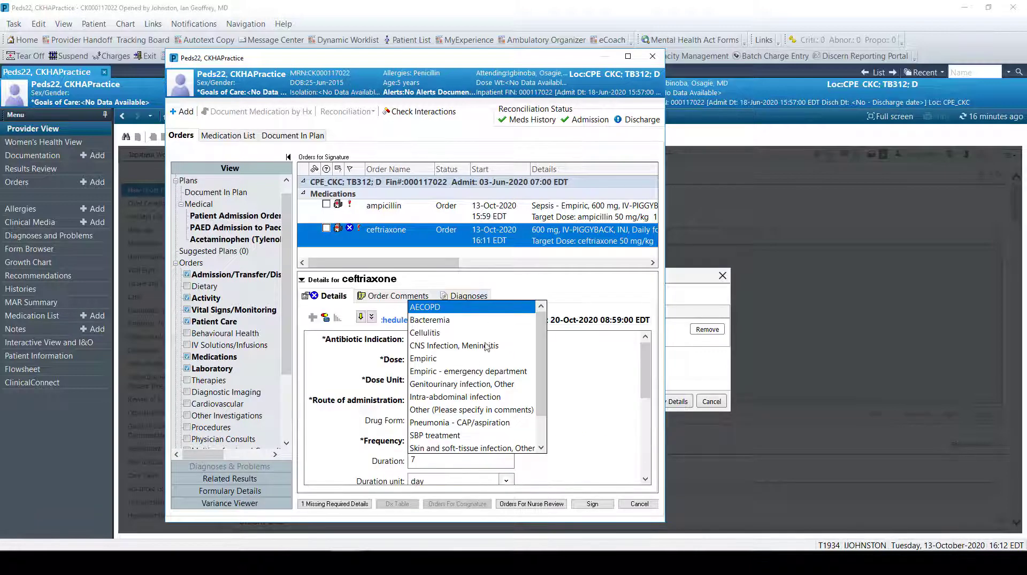
pyautogui.click(598, 284)
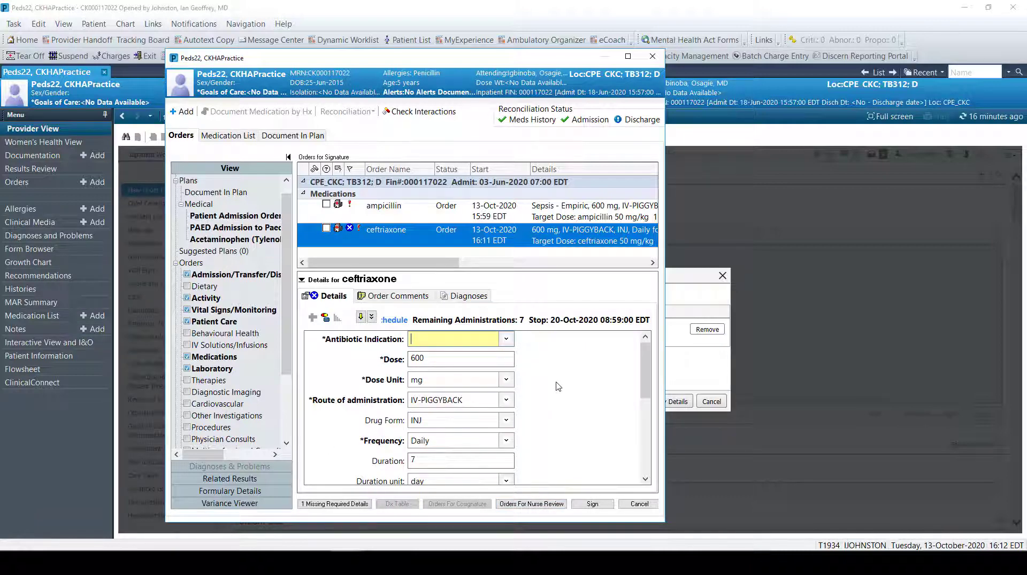
# Step: Set the ceftriaxone order's antibiotic indication to Bacteremia and its dose to 1,000 mg
pyautogui.click(506, 340)
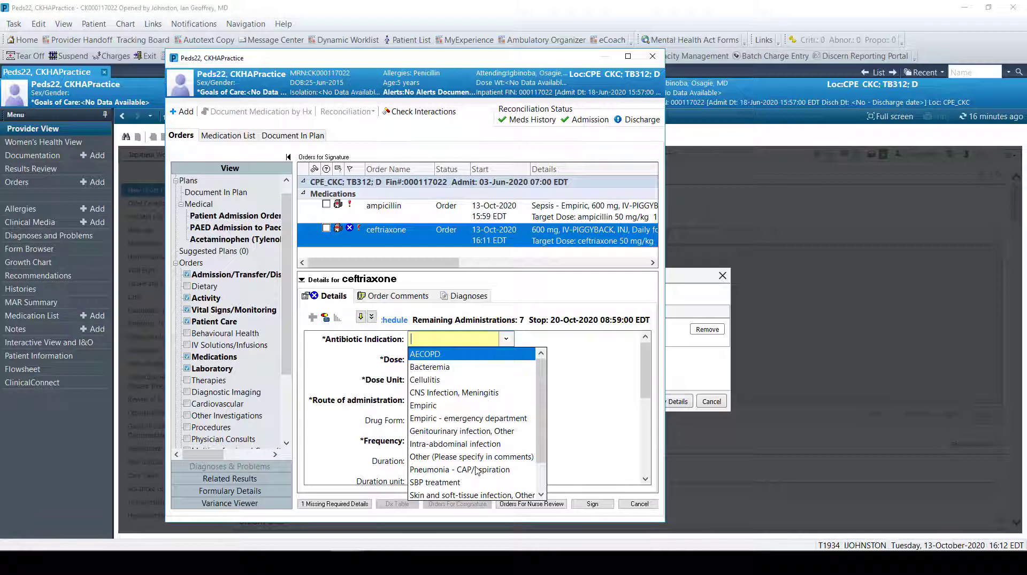
pyautogui.click(442, 368)
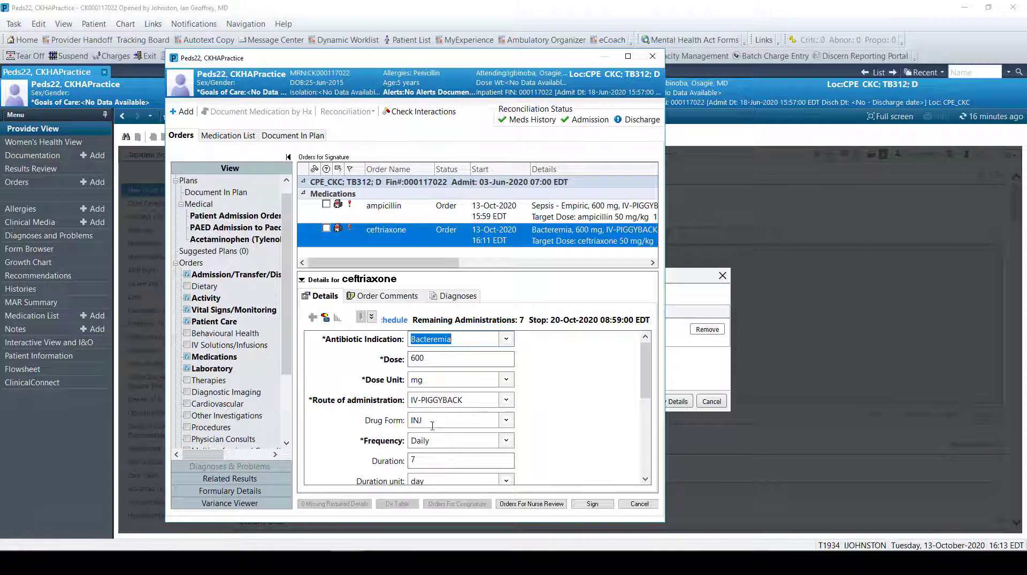
pyautogui.moveTo(434, 361); pyautogui.dragTo(402, 356)
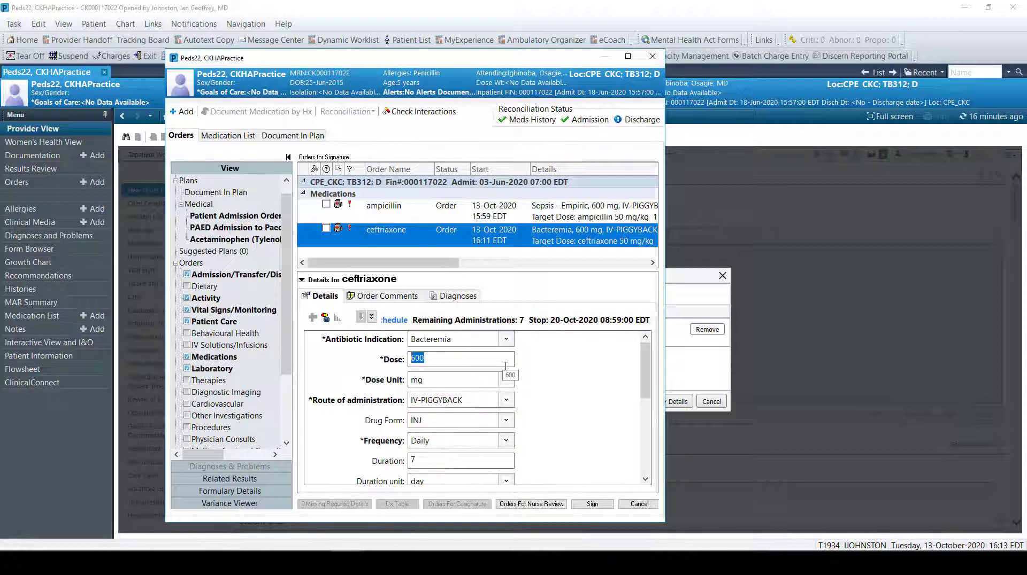
pyautogui.write('1000')
# Step: Set the ceftriaxone order's duration to 2 days and sign the pending orders
pyautogui.scroll(-3, 444, 455)
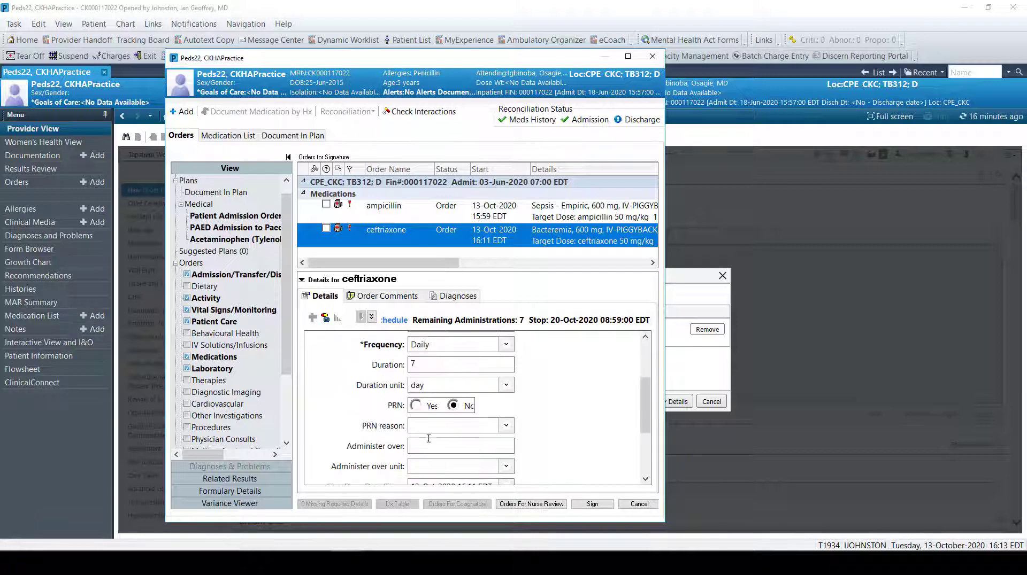
pyautogui.scroll(1, 455, 355)
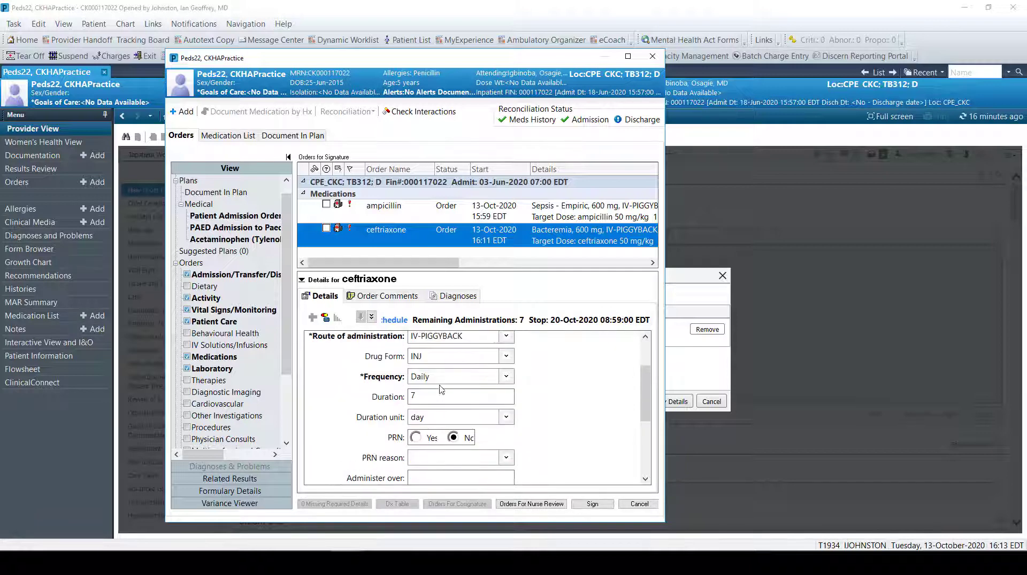
pyautogui.click(410, 395)
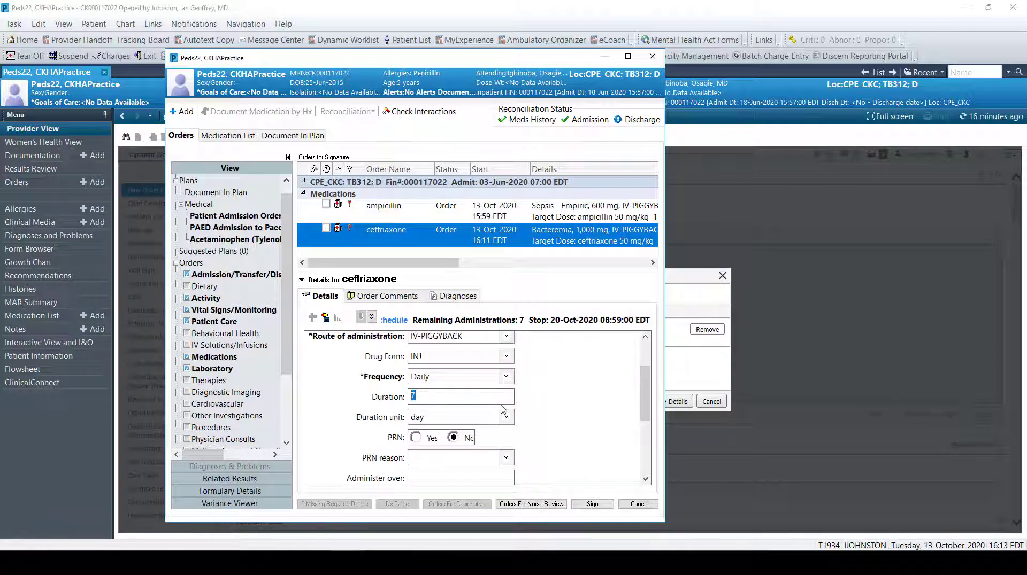
pyautogui.write('2')
pyautogui.scroll(1, 578, 415)
pyautogui.scroll(1, 505, 404)
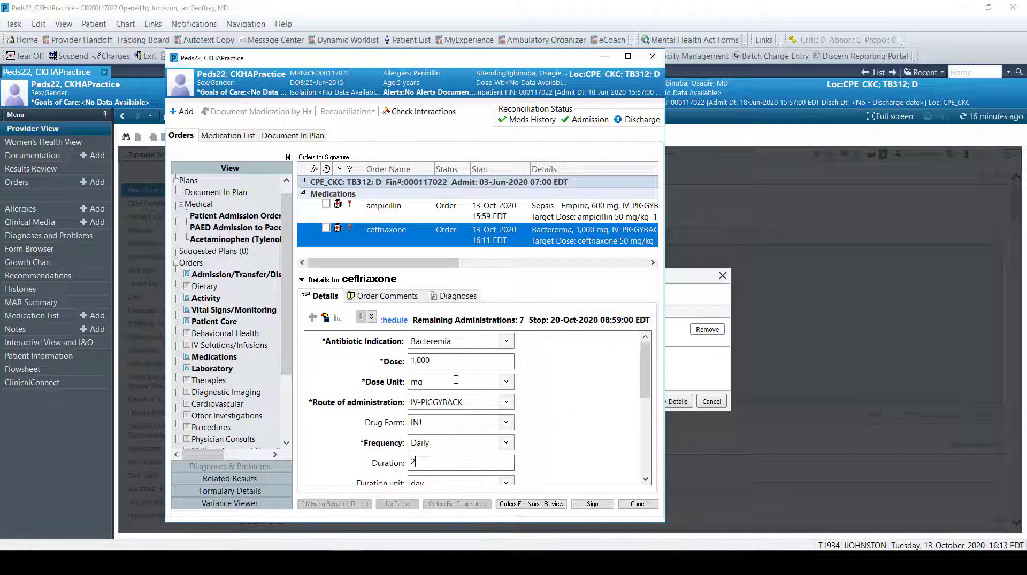
pyautogui.click(592, 504)
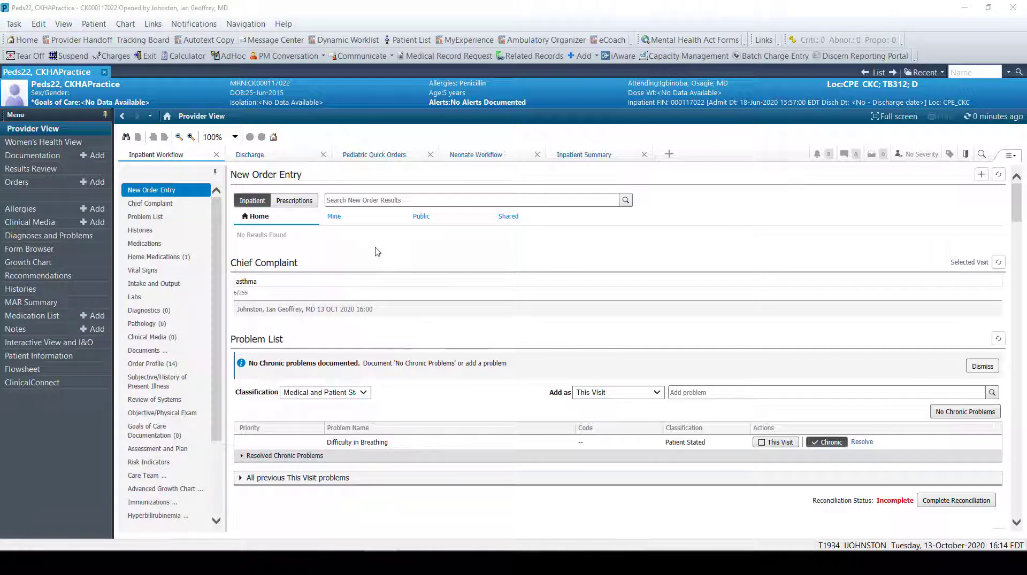
# Step: Search new orders for "cbc" and add the CBC/Diff laboratory order
pyautogui.click(382, 201)
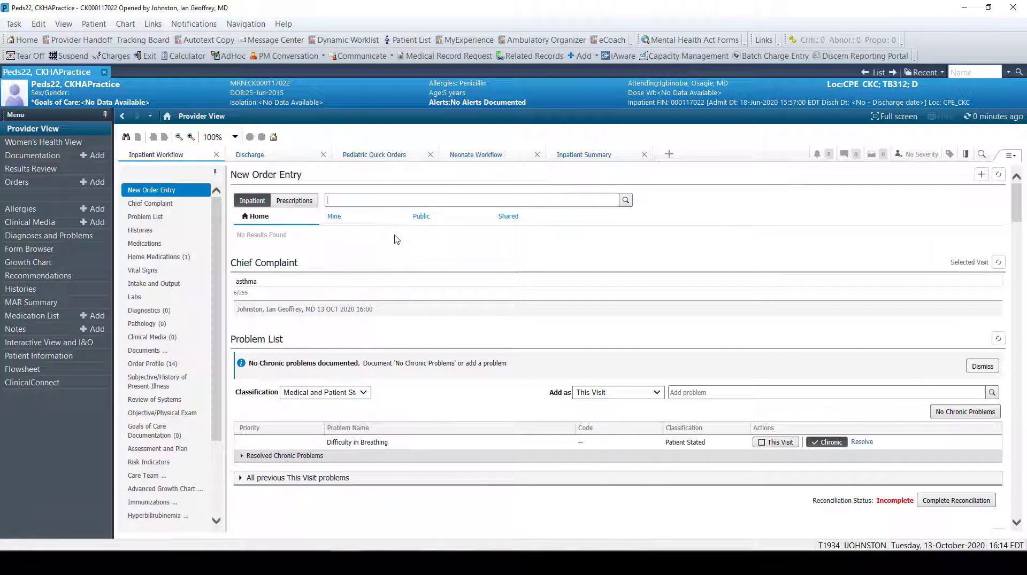
pyautogui.write('cbc')
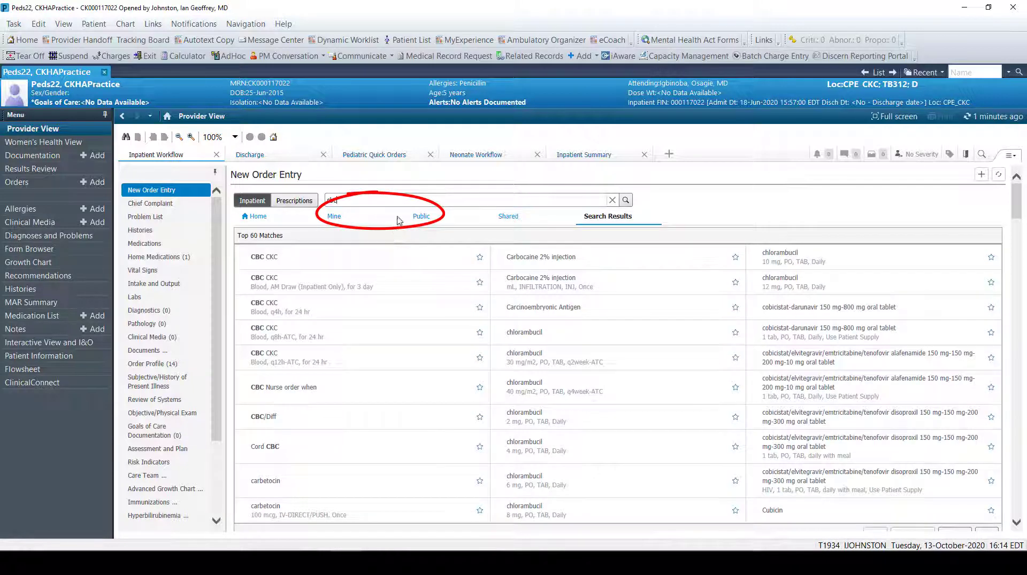
pyautogui.click(282, 422)
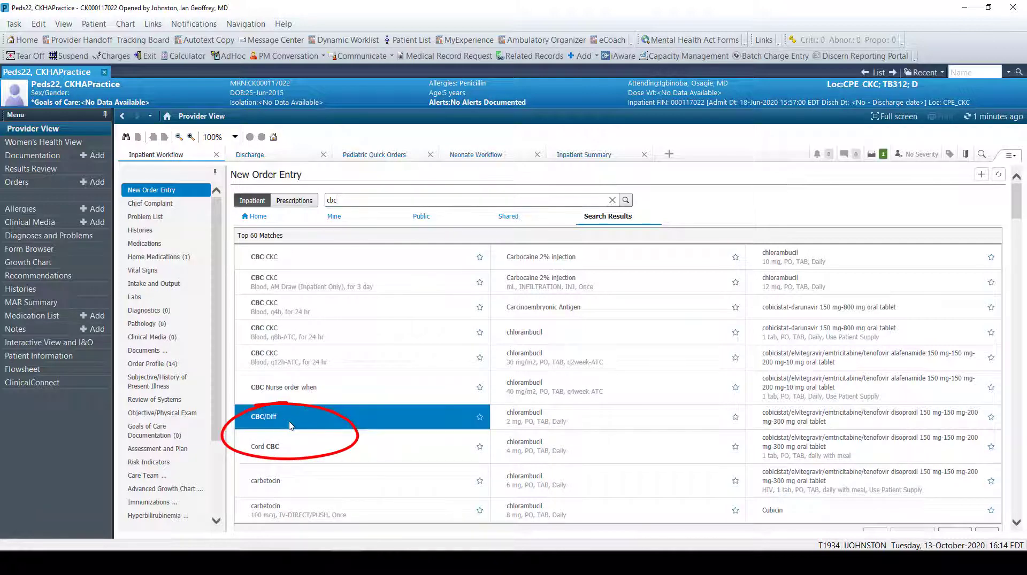
# Step: Open the pending CBC/Diff order for modification and display its order details
pyautogui.click(872, 156)
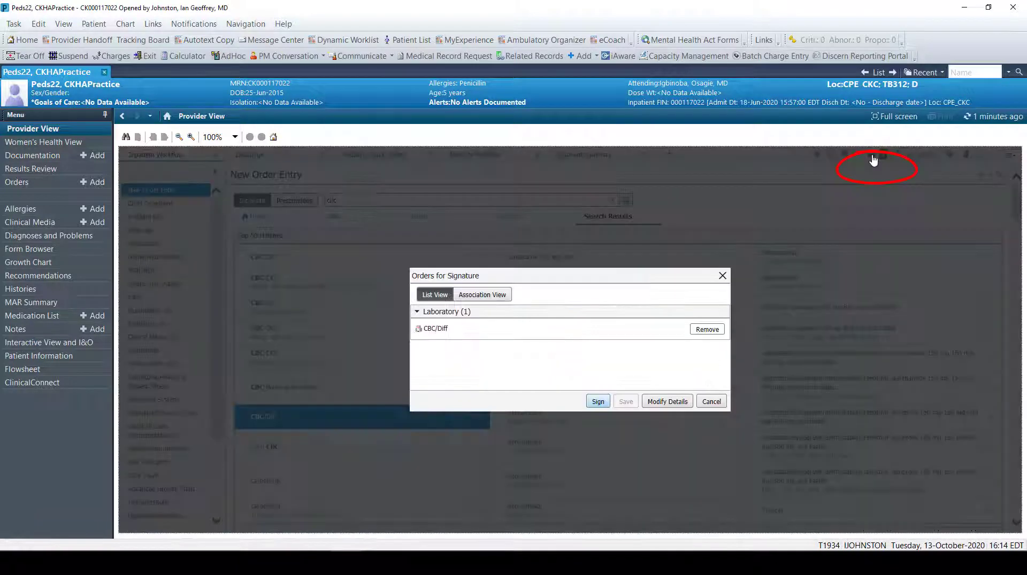
pyautogui.click(667, 404)
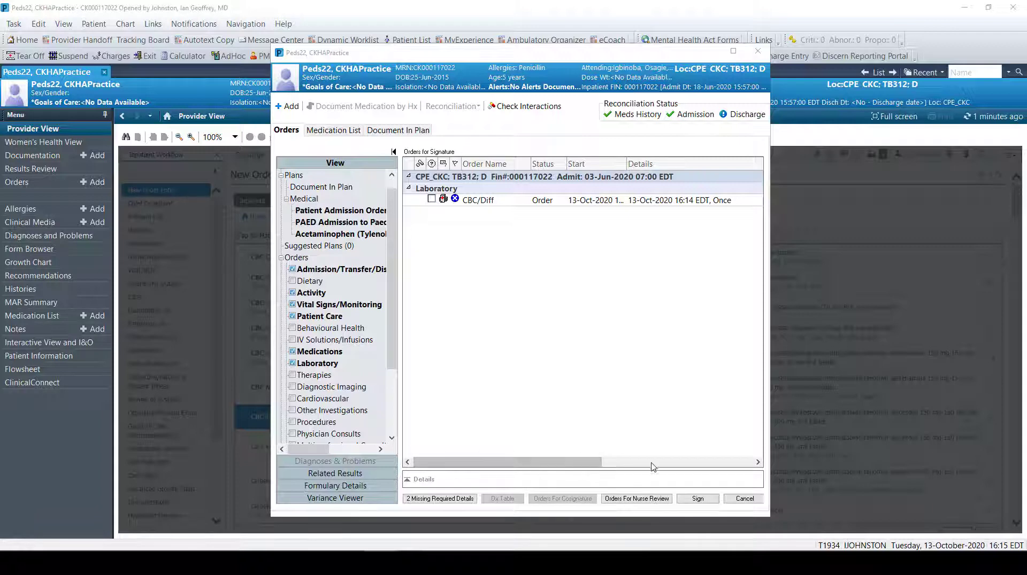
pyautogui.click(530, 203)
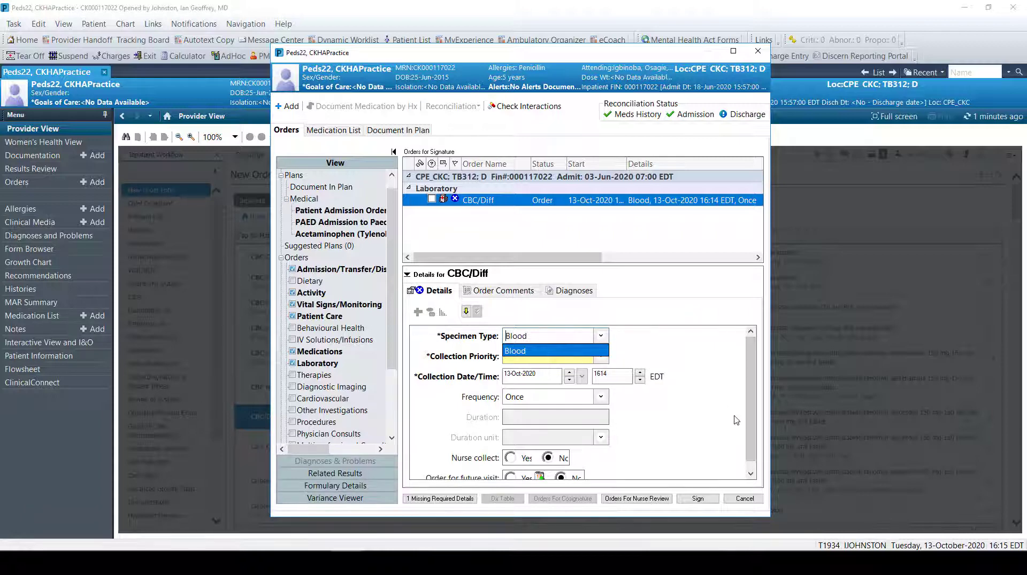
pyautogui.click(713, 347)
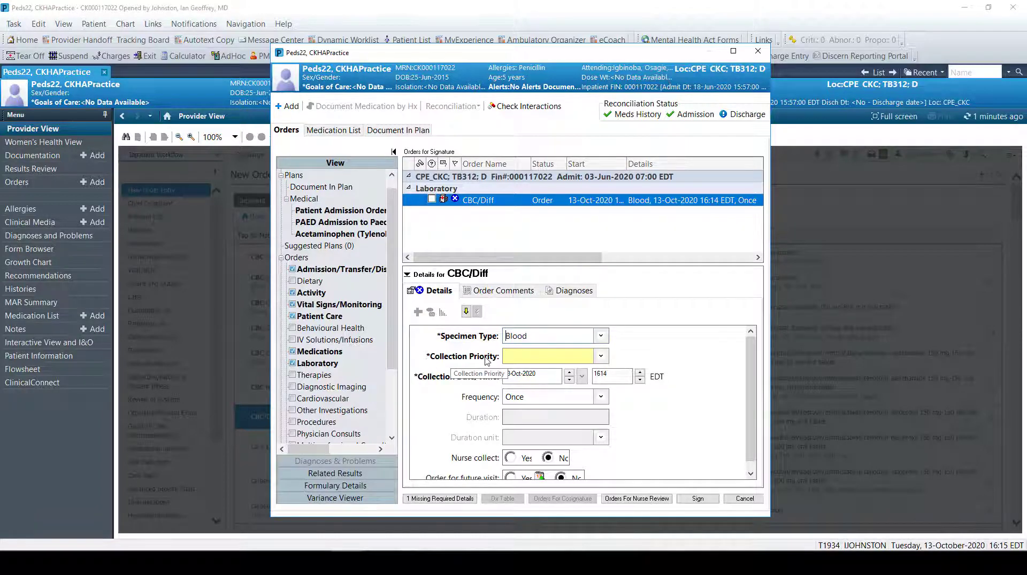
# Step: Set the CBC/Diff order's collection priority to AM Draw (Inpatient Only) and its frequency to Daily
pyautogui.click(602, 357)
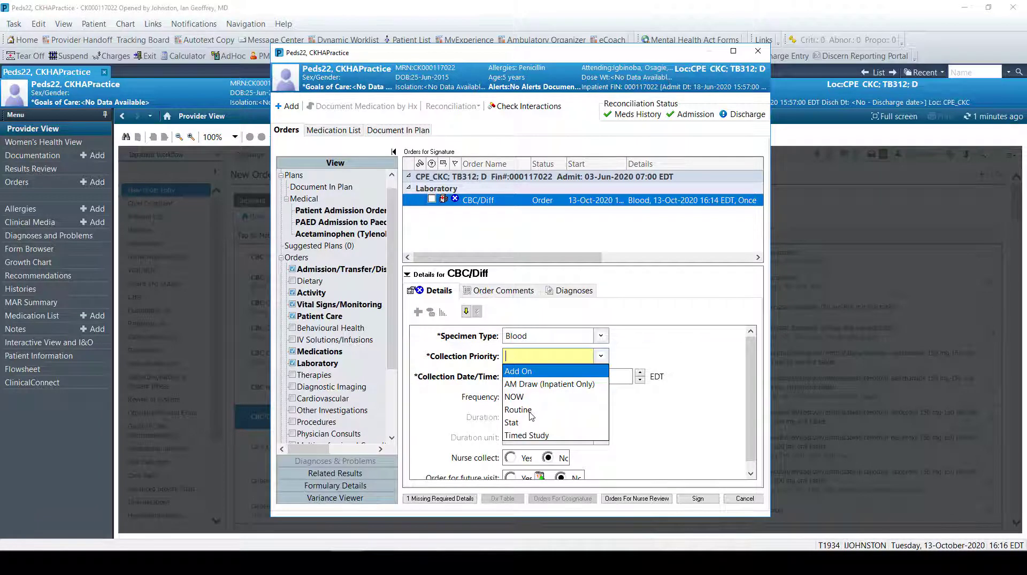
pyautogui.click(532, 384)
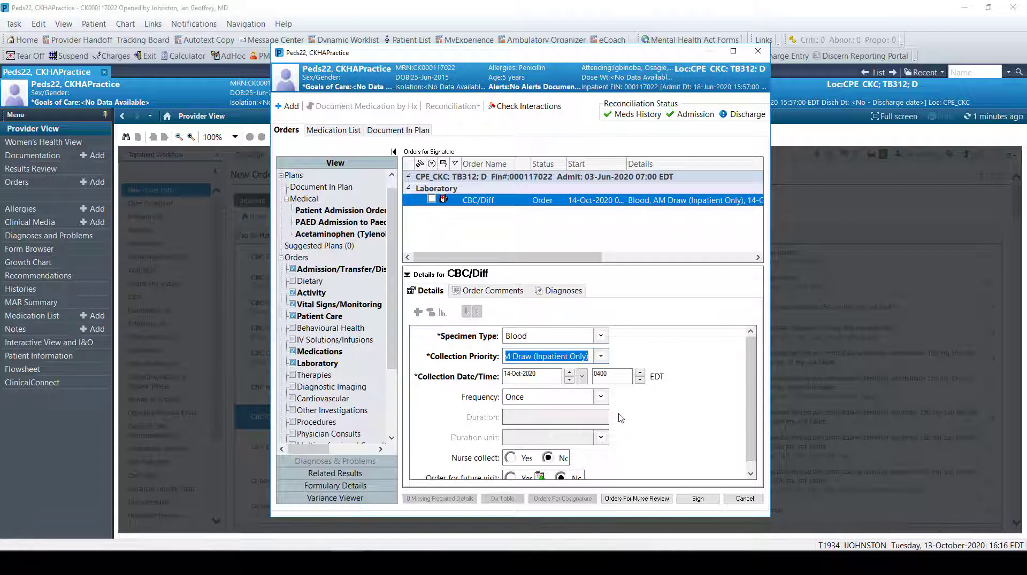
pyautogui.click(601, 397)
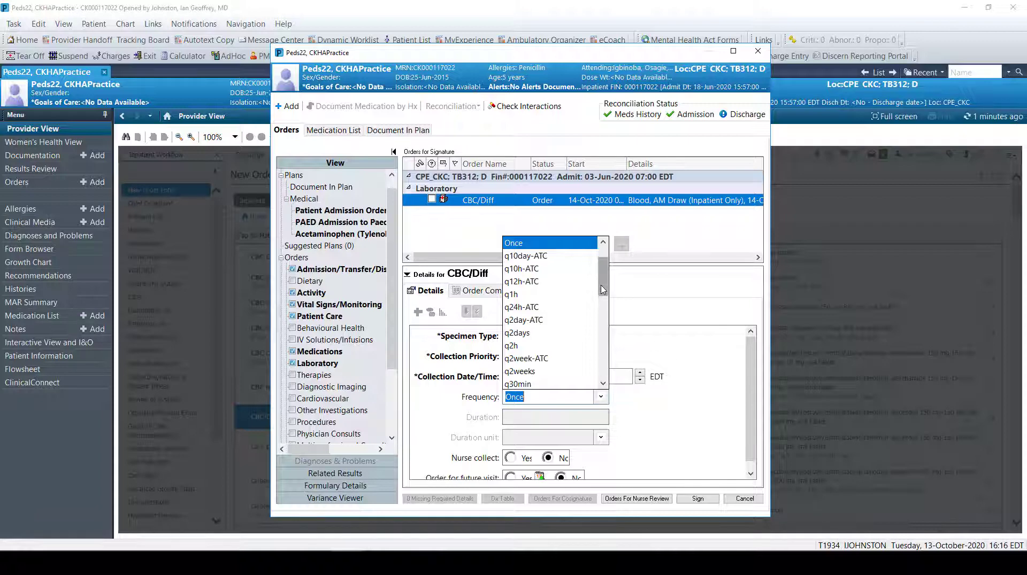
pyautogui.click(604, 342)
pyautogui.click(603, 353)
pyautogui.click(601, 381)
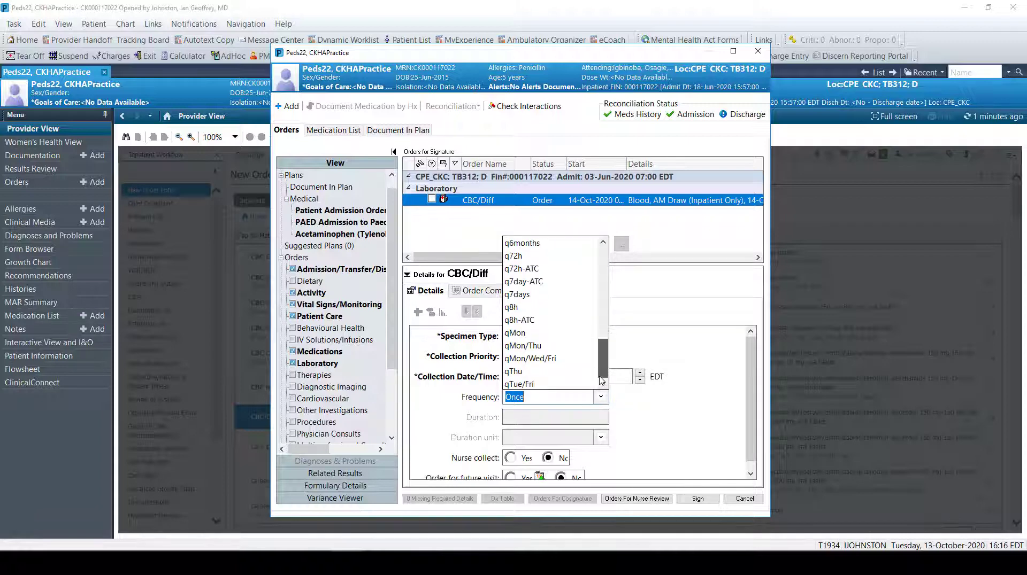
pyautogui.moveTo(599, 358); pyautogui.dragTo(602, 269)
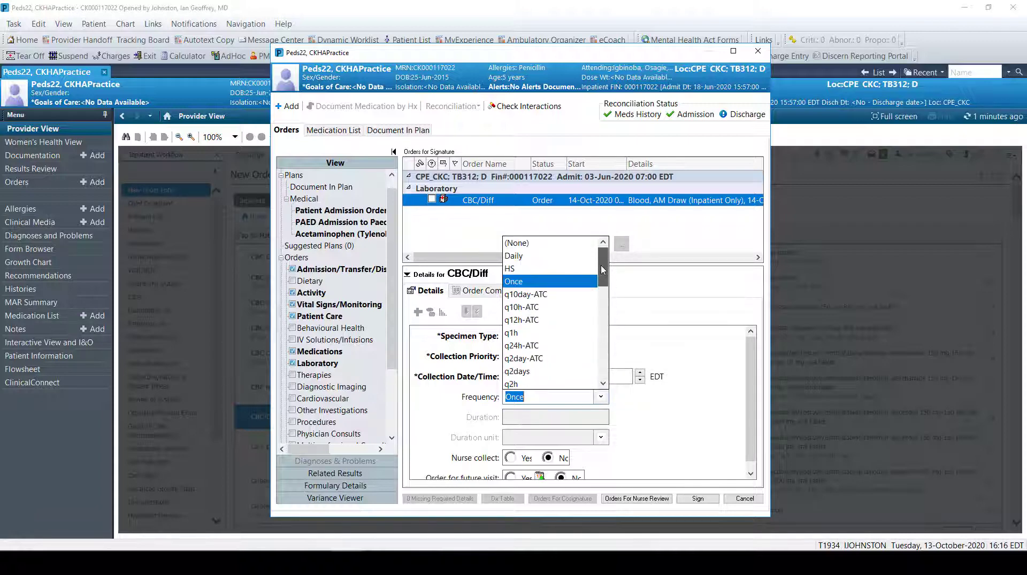
pyautogui.click(515, 256)
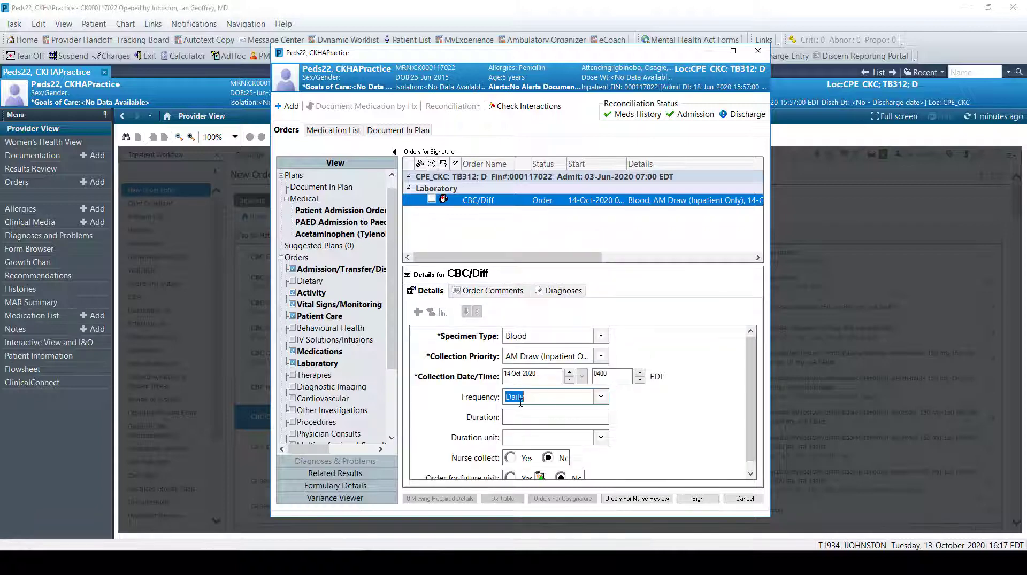
pyautogui.scroll(-1, 663, 410)
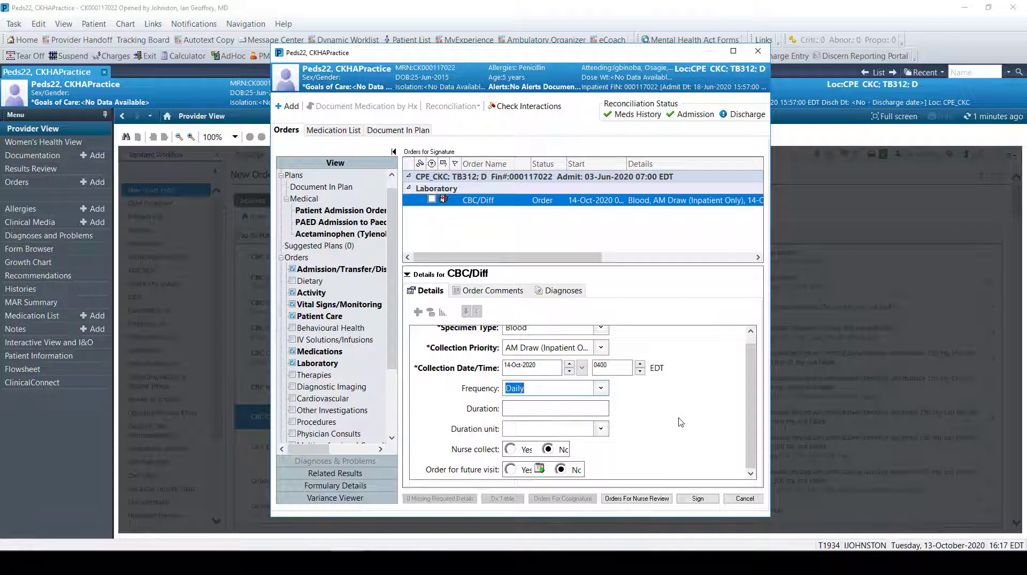
pyautogui.scroll(1, 658, 432)
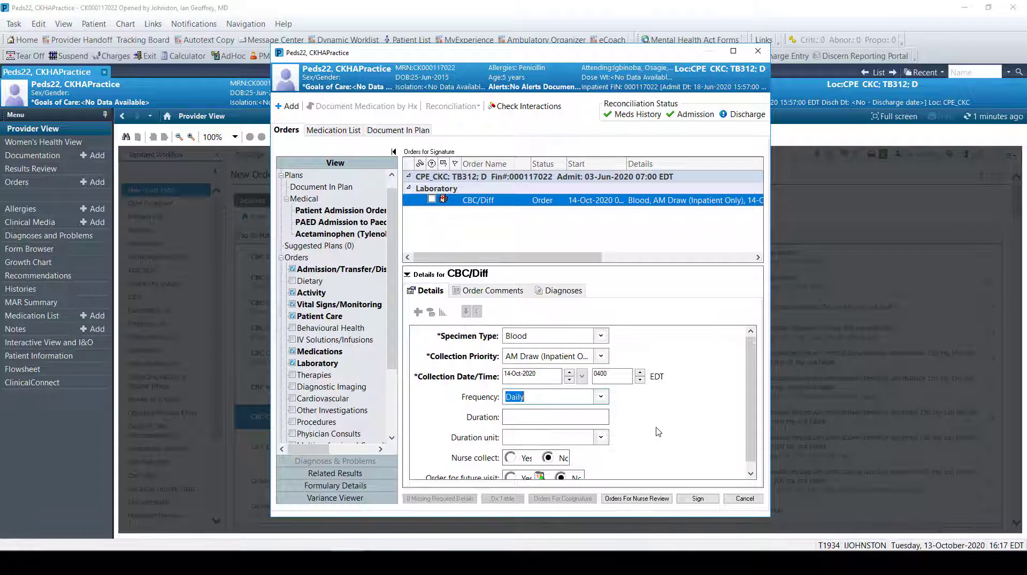
pyautogui.scroll(-1, 658, 432)
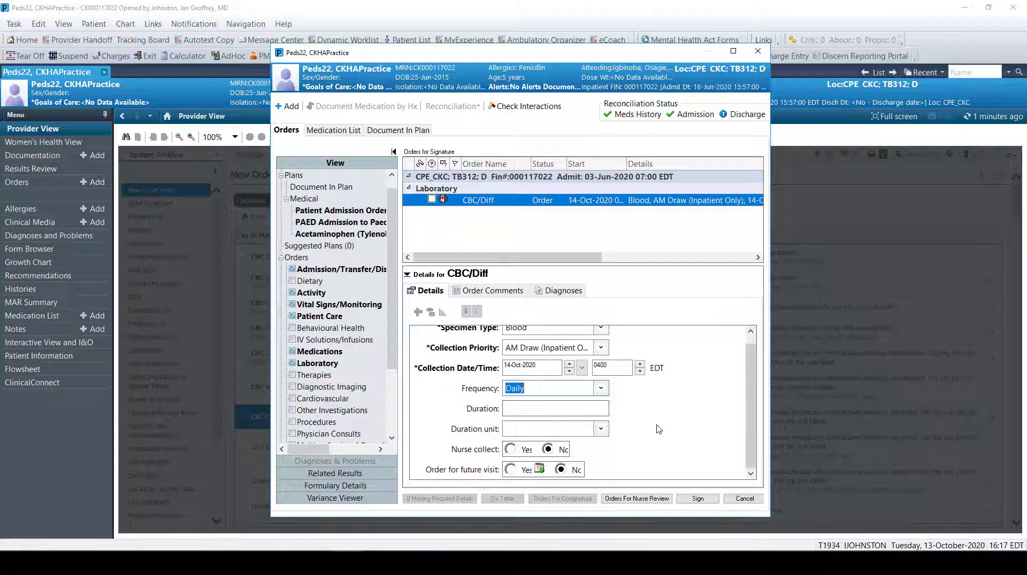